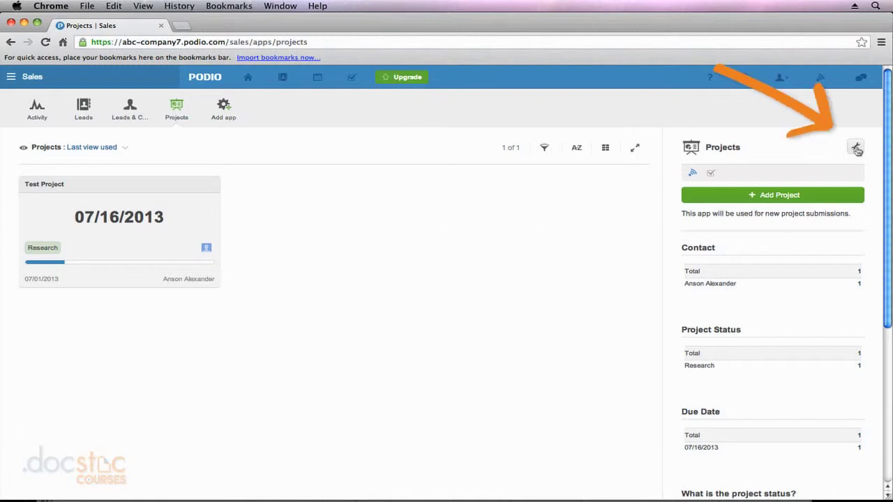
Open the Projects app's Webform generator from the wrench menu and scroll through its field preview
click(857, 149)
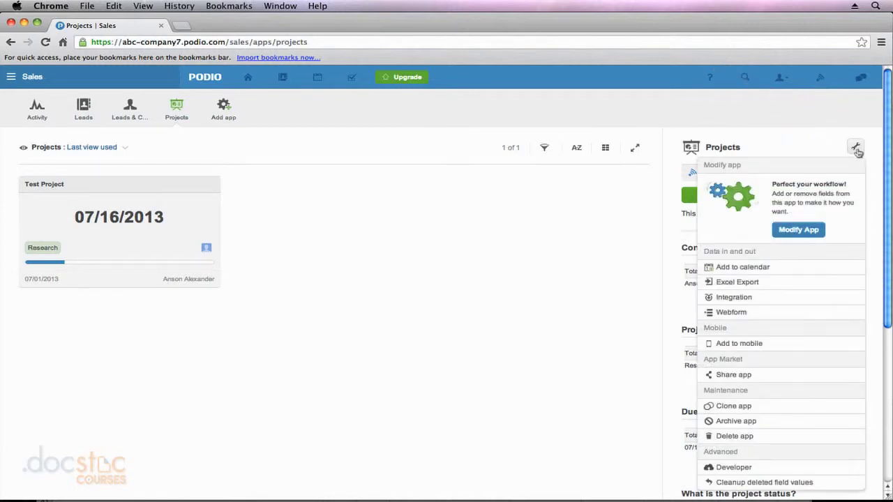
click(742, 315)
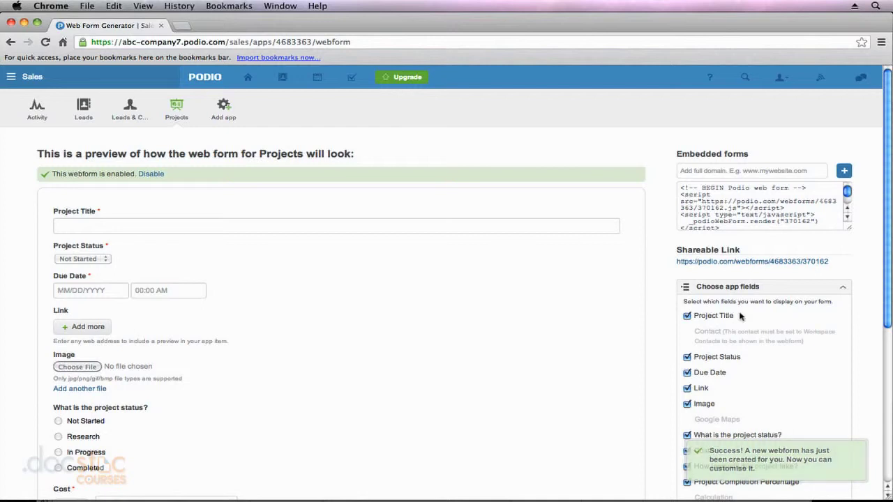
scroll(652, 304, down, 1)
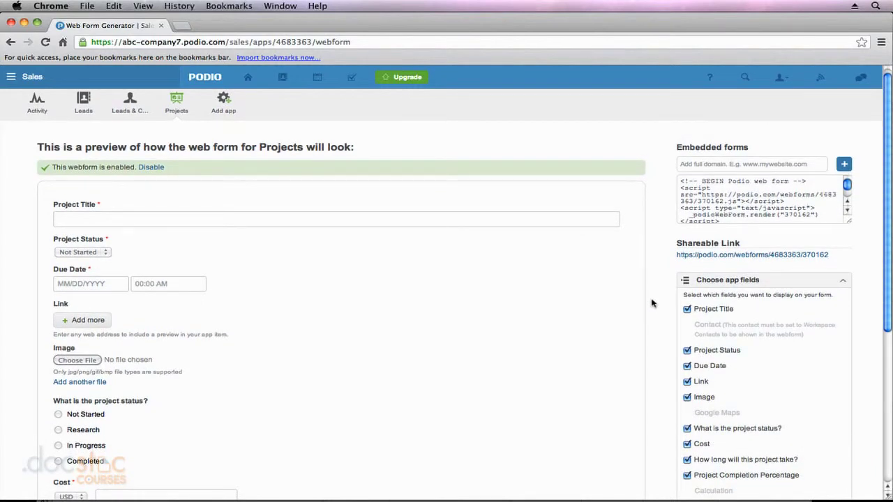
scroll(652, 304, down, 1)
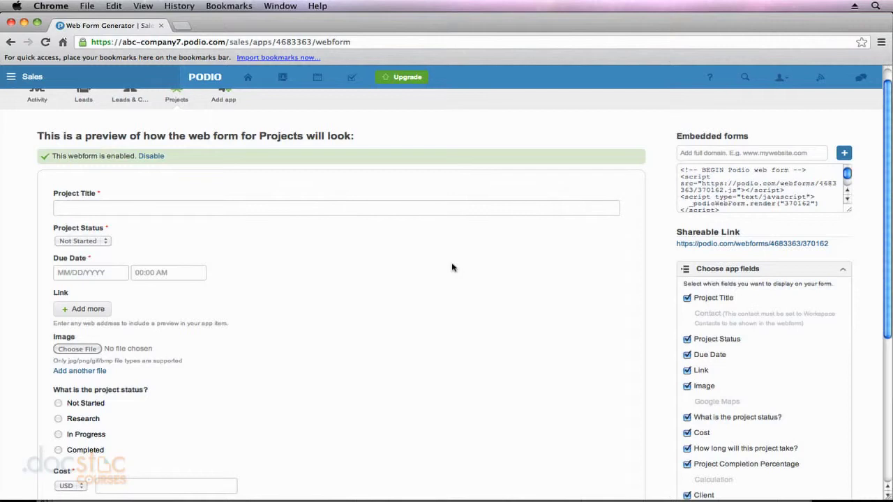
scroll(452, 267, down, 4)
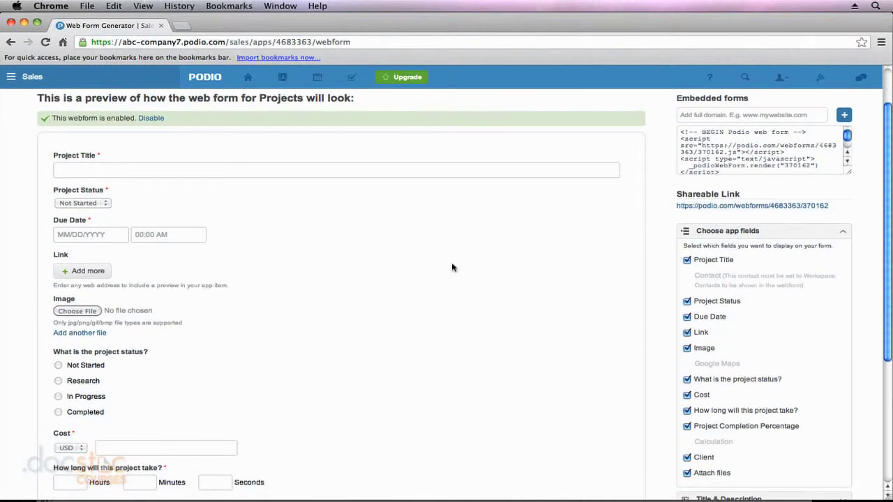
scroll(452, 267, down, 1)
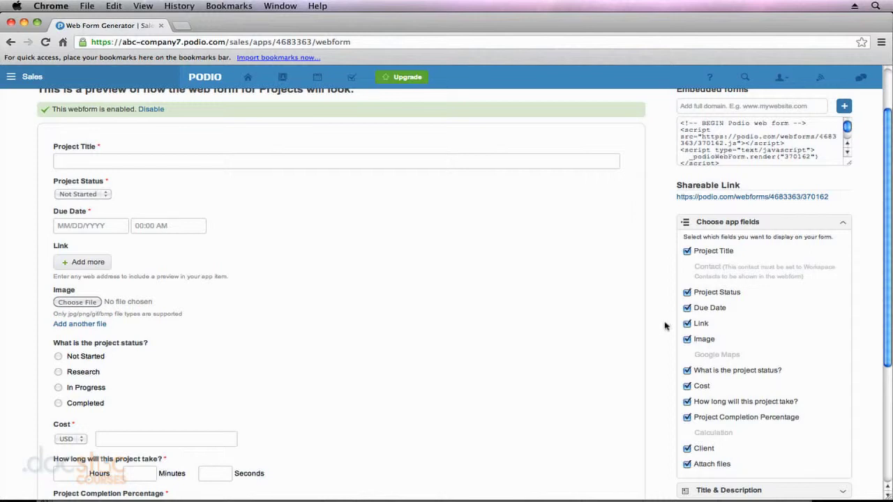
scroll(667, 325, down, 1)
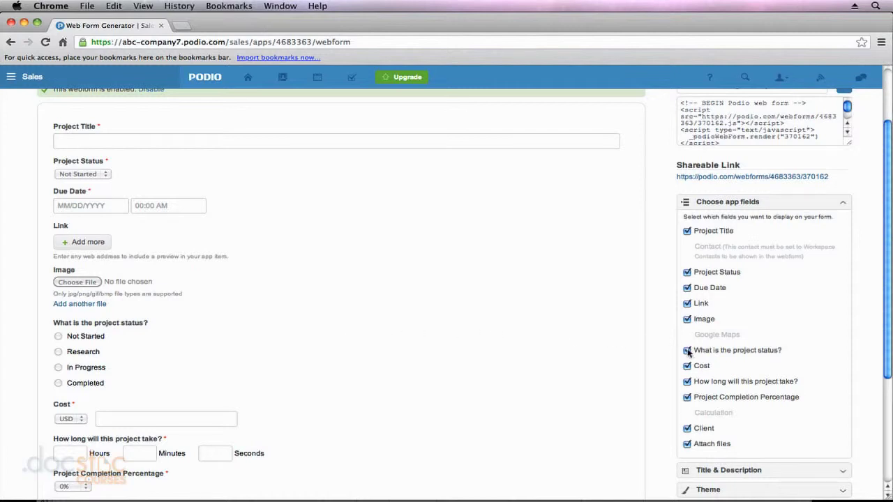
Uncheck 'What is the project status?', Cost, 'How long will this project take?' and Project Completion Percentage
click(688, 351)
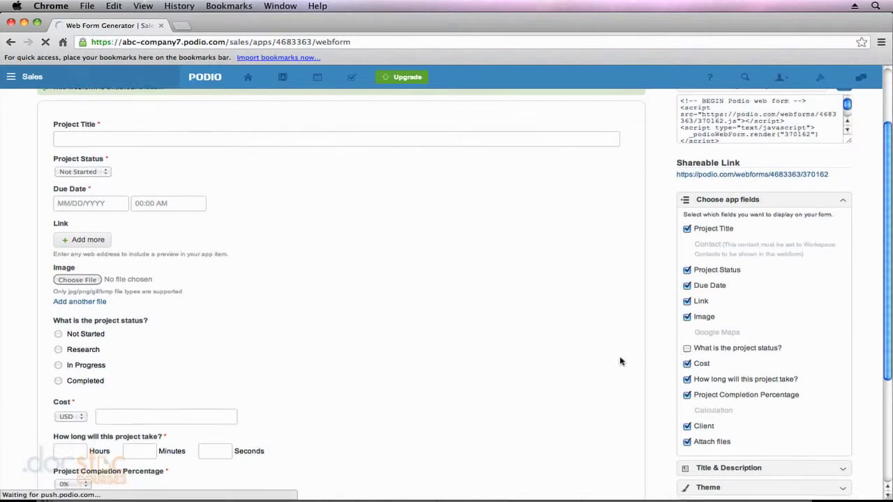
scroll(620, 360, down, 3)
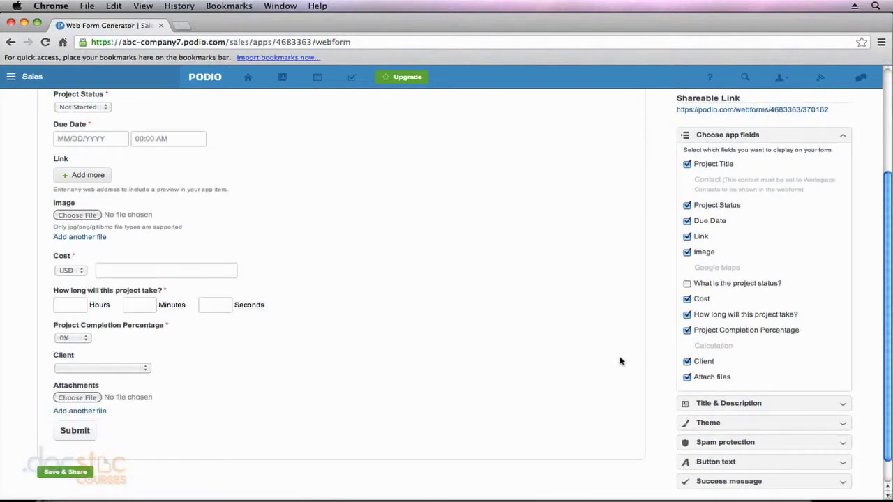
scroll(619, 361, up, 3)
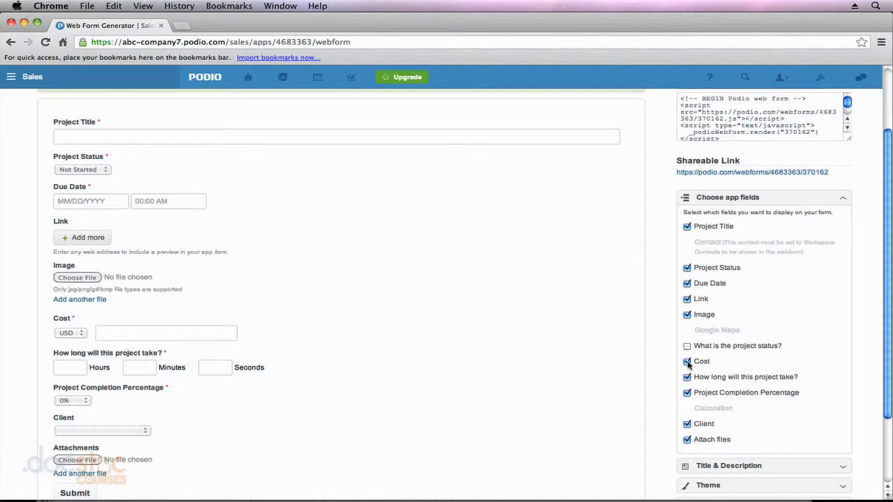
click(687, 362)
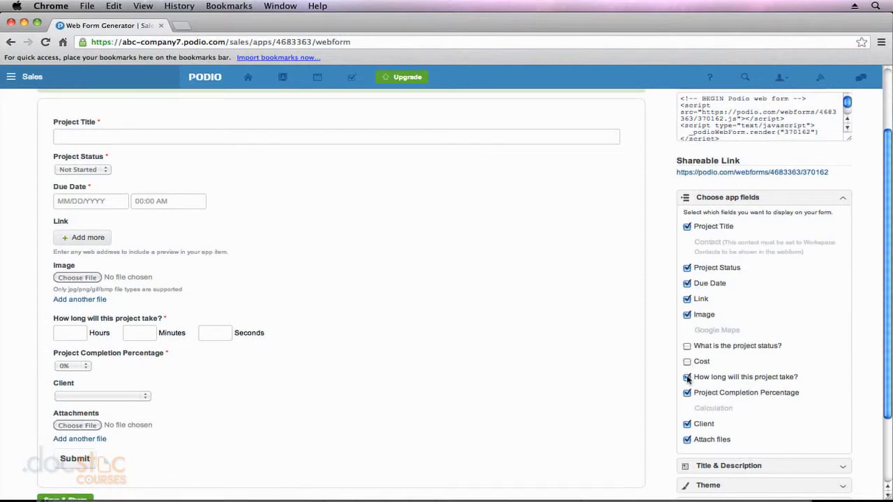
click(687, 378)
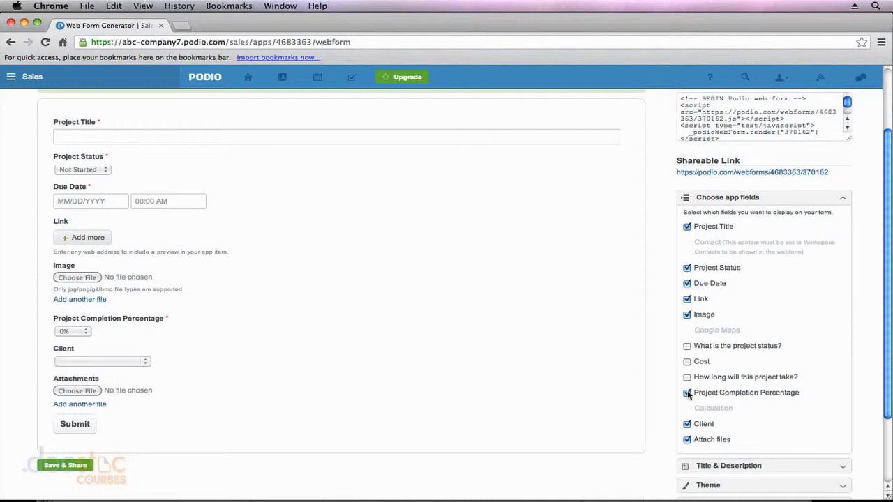
click(688, 392)
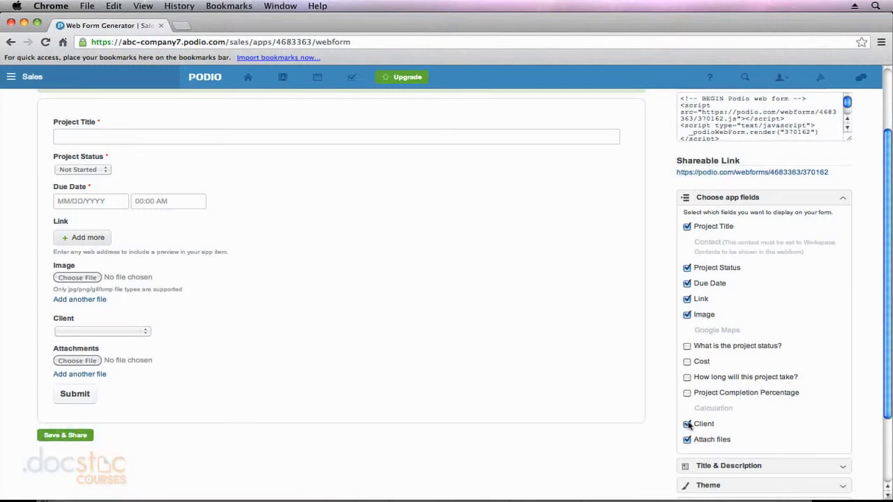
Toggle the Client field off, on again to compare, then off so it stays excluded
click(688, 424)
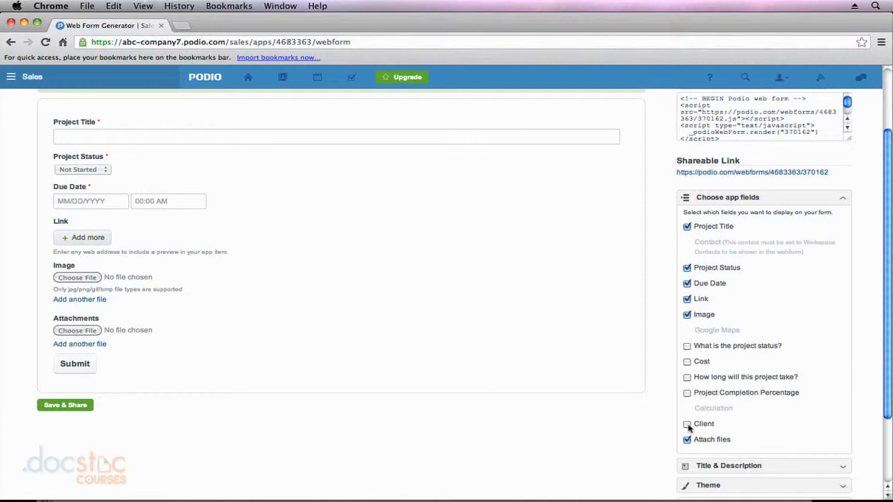
click(687, 425)
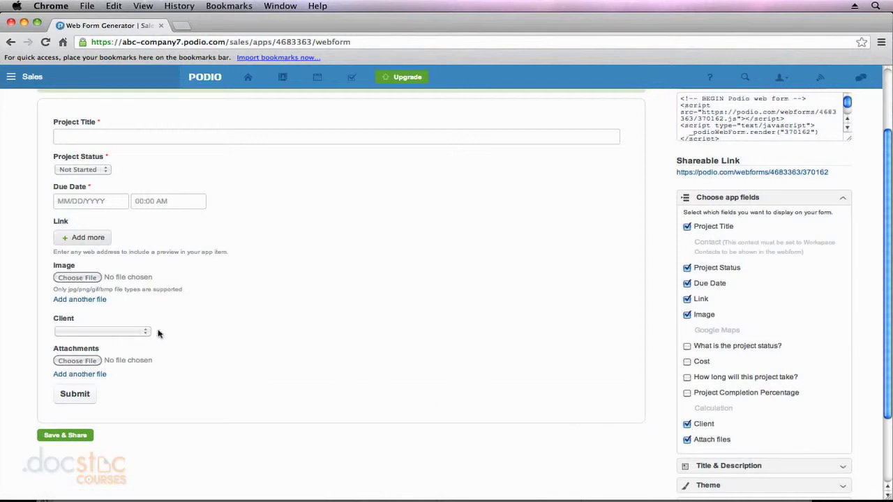
click(687, 424)
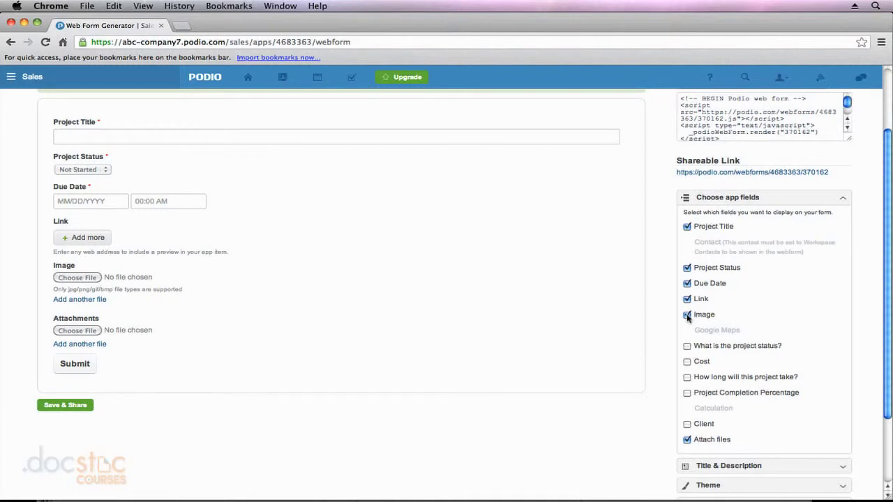
Uncheck Image, Link and Project Status, leaving only Project Title, Due Date and Attachments
click(688, 315)
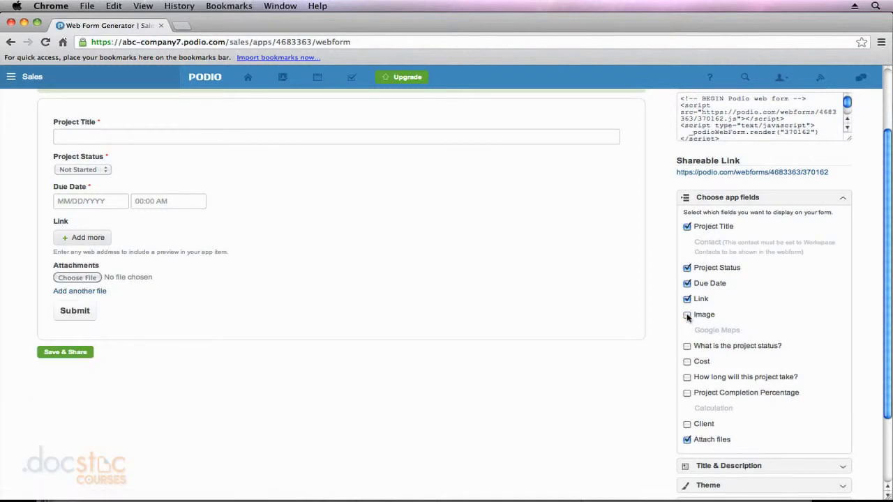
click(688, 300)
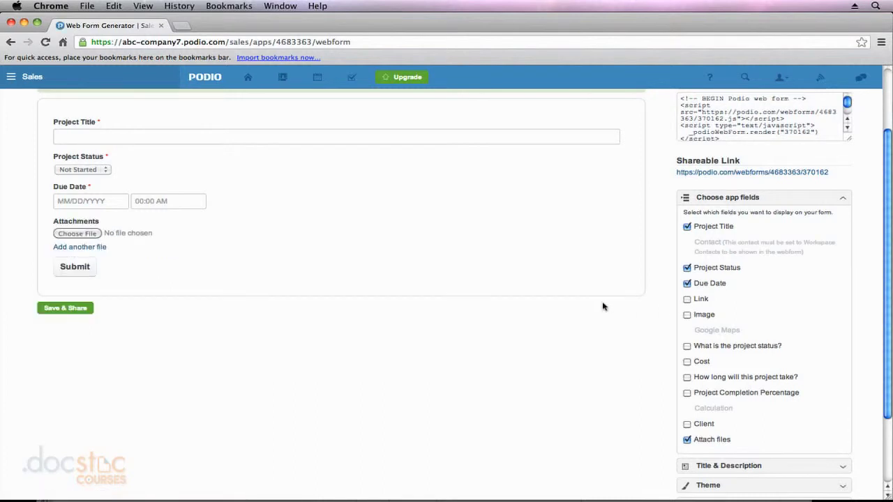
scroll(600, 309, up, 2)
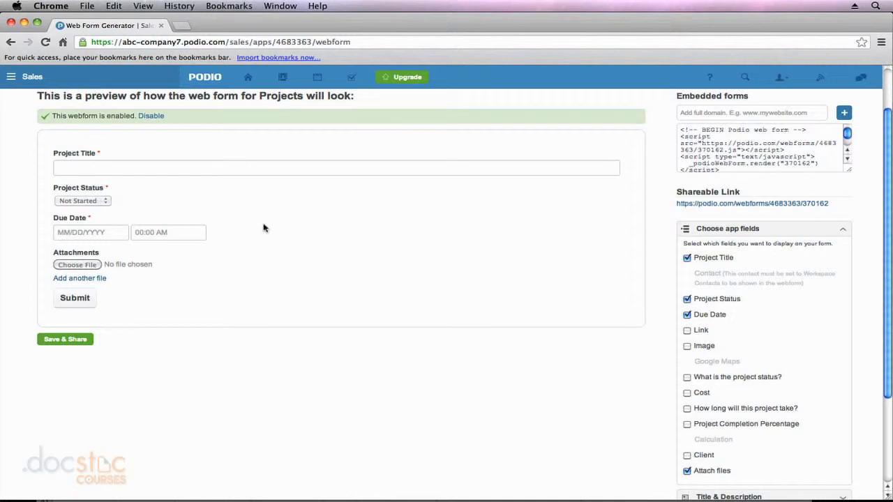
scroll(263, 227, up, 1)
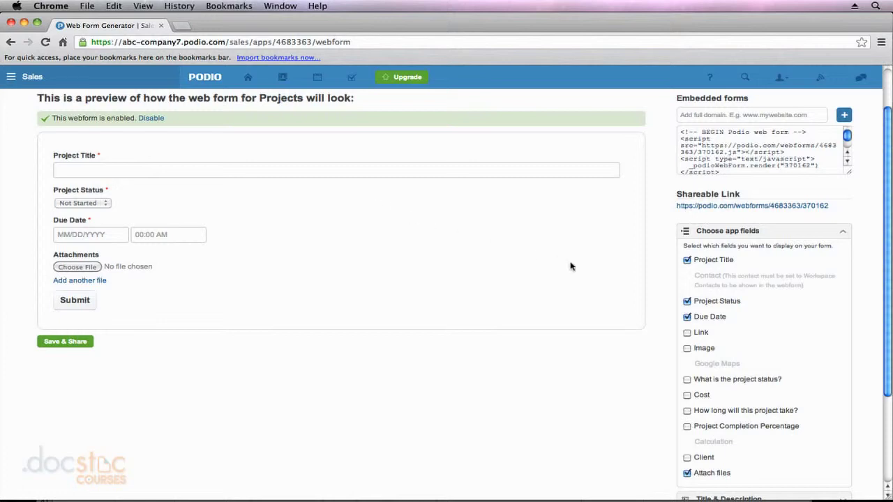
click(687, 303)
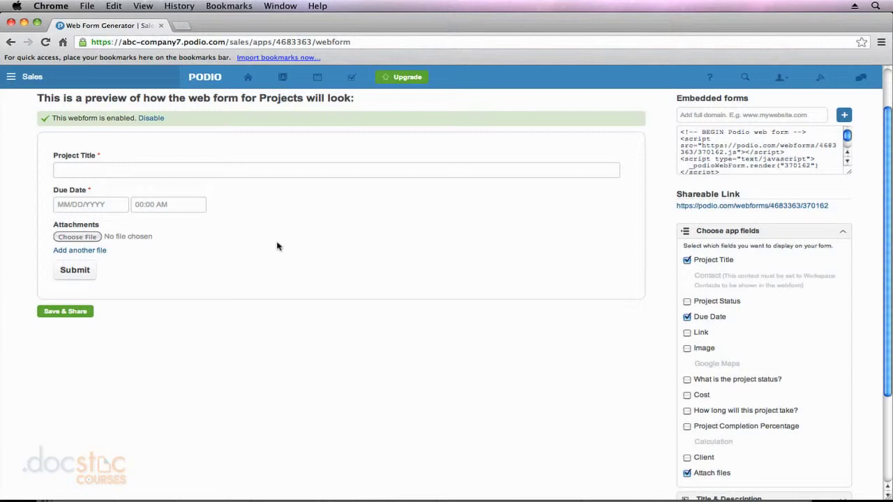
Save and share the webform, close the share window, and return to the Sales workspace's Projects app
click(79, 314)
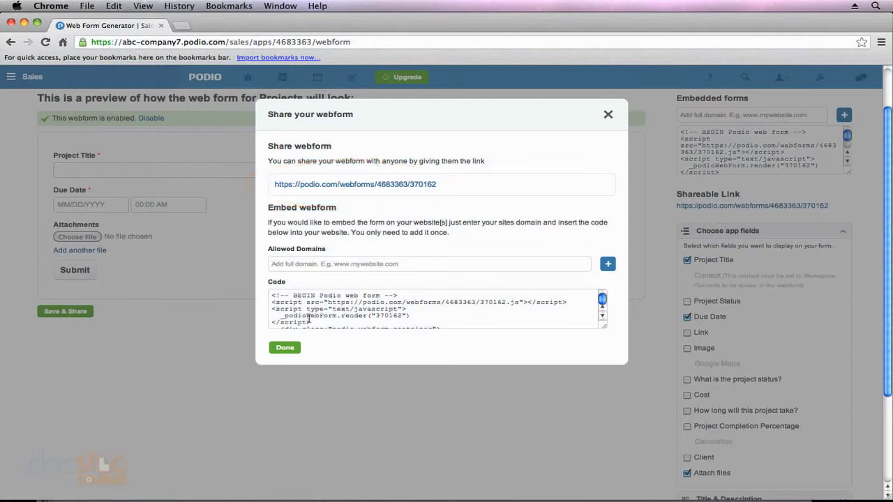
click(285, 348)
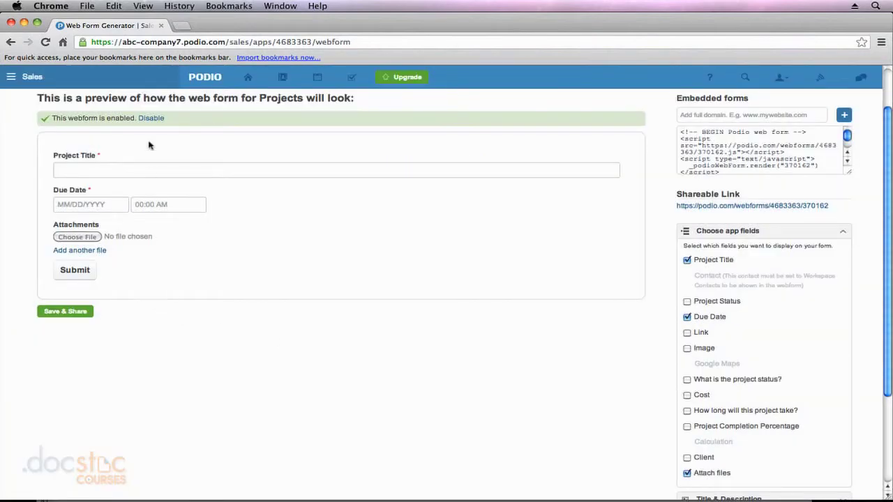
click(78, 81)
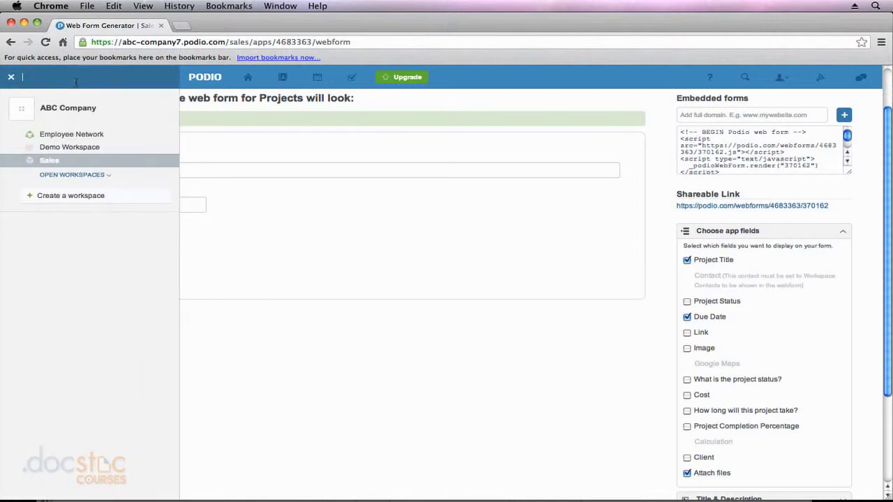
click(75, 163)
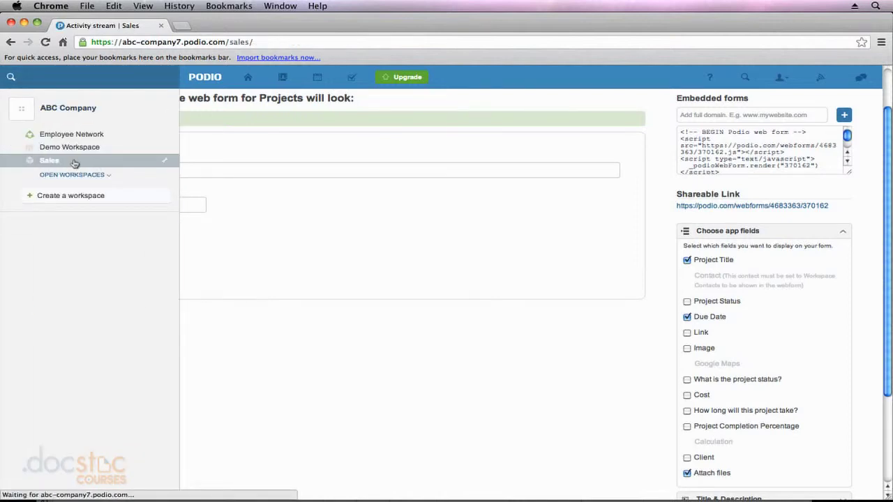
click(175, 111)
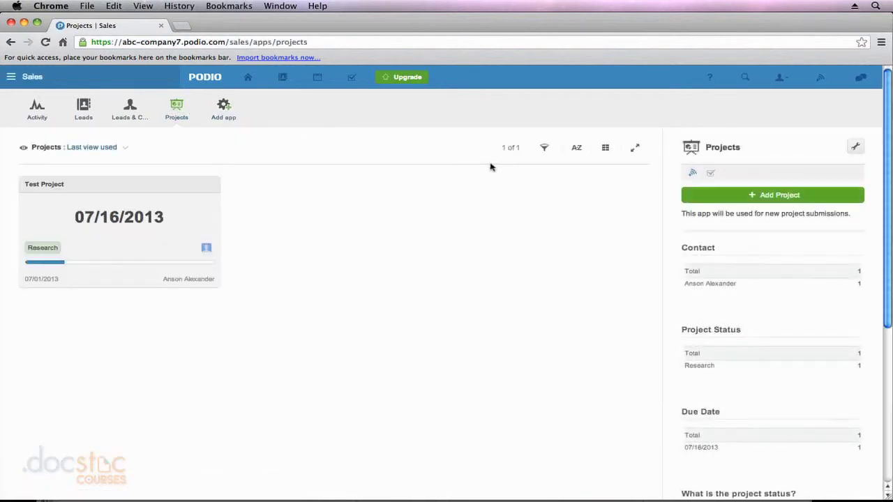
Add a required Text field named 'Project Description' below Project Title and save the Projects app
click(857, 148)
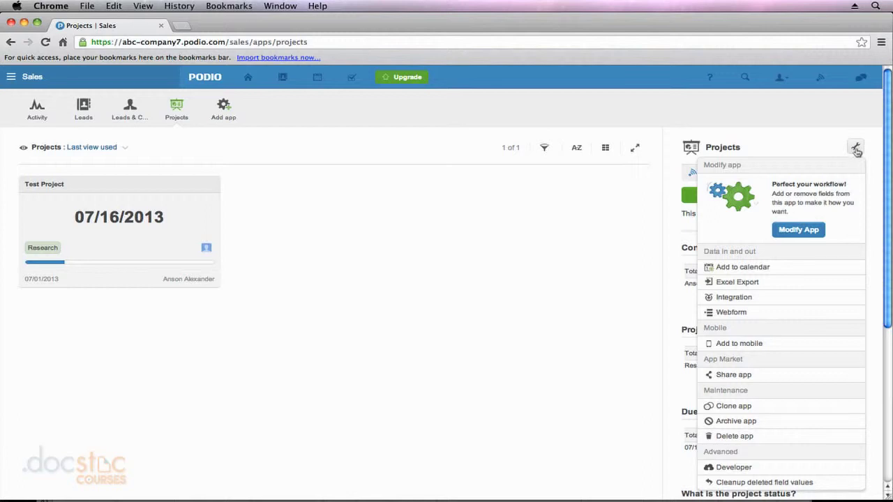
click(807, 230)
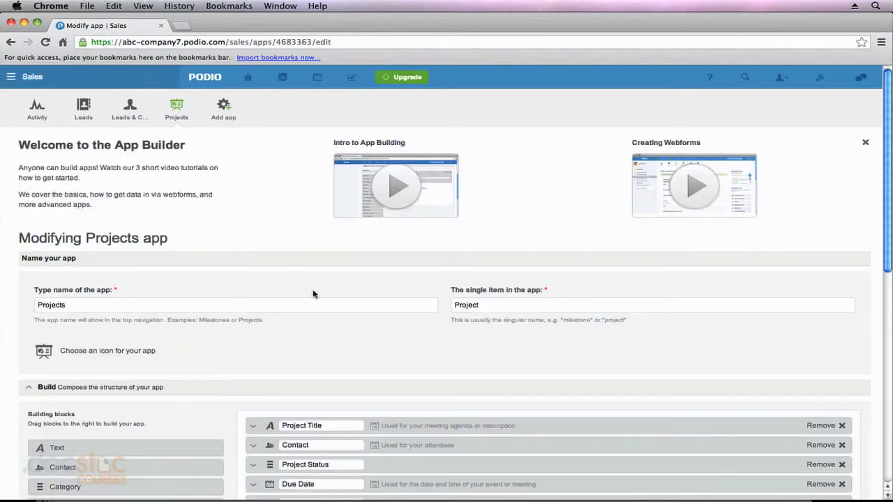
scroll(312, 294, down, 5)
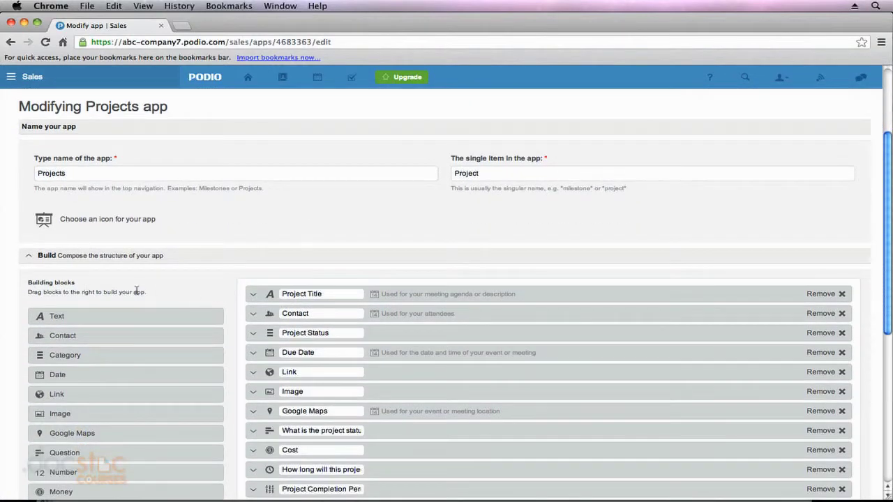
mouse_move(89, 316)
drag(90, 315, 323, 312)
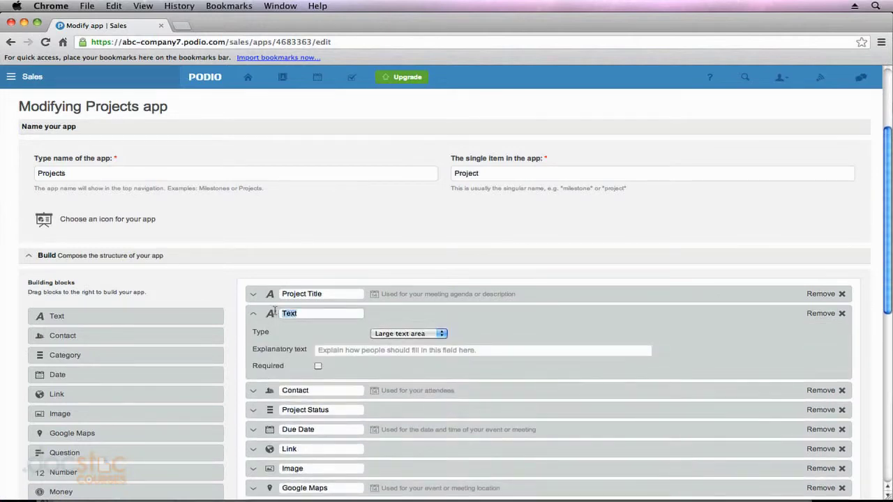
text(Project Description)
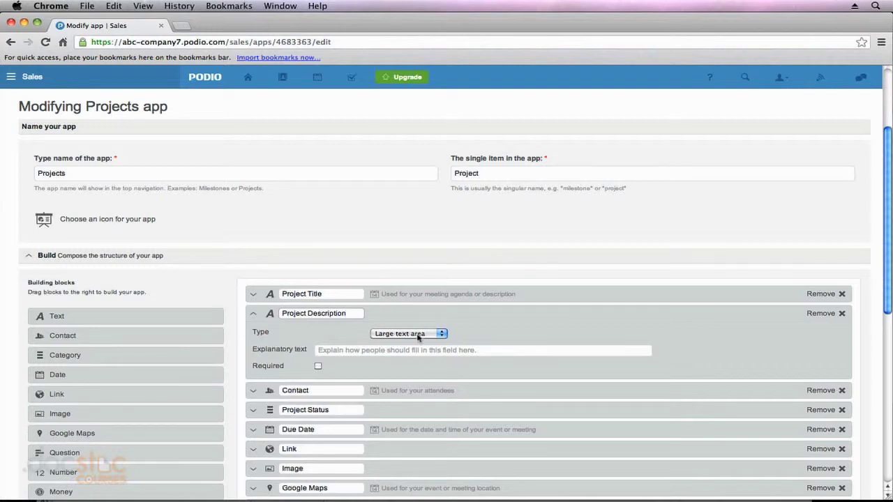
click(318, 366)
scroll(237, 359, down, 2)
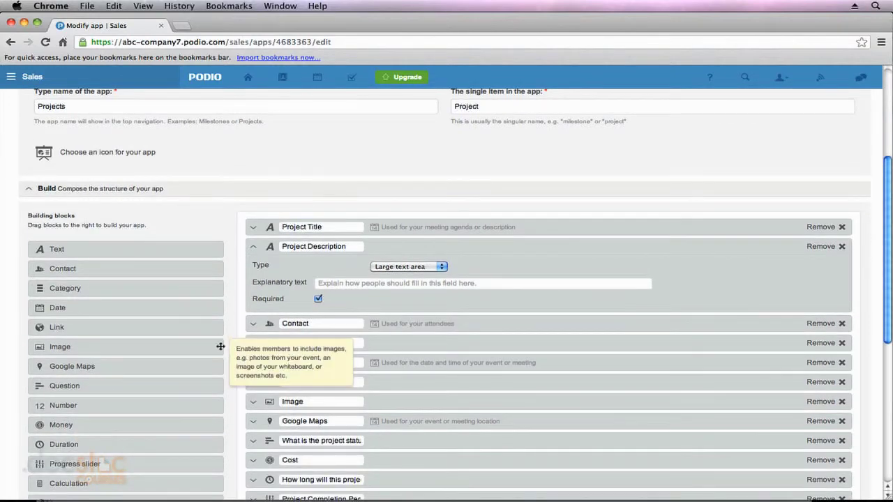
scroll(221, 347, down, 8)
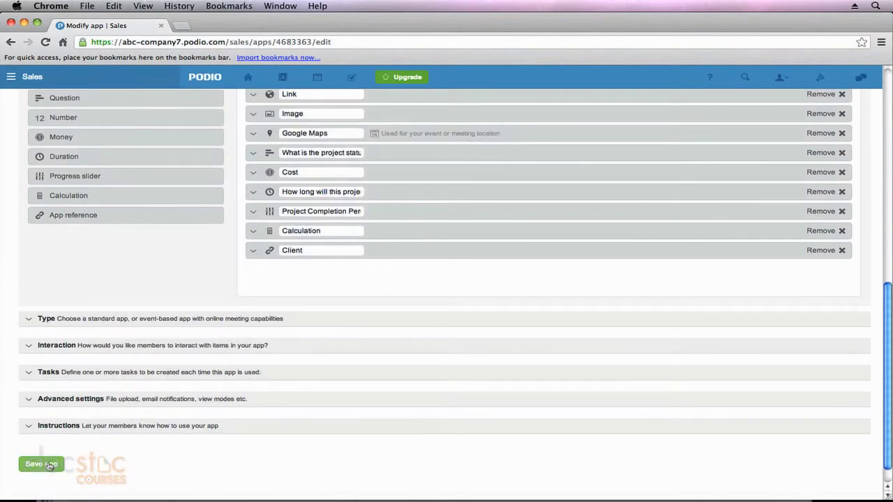
click(42, 465)
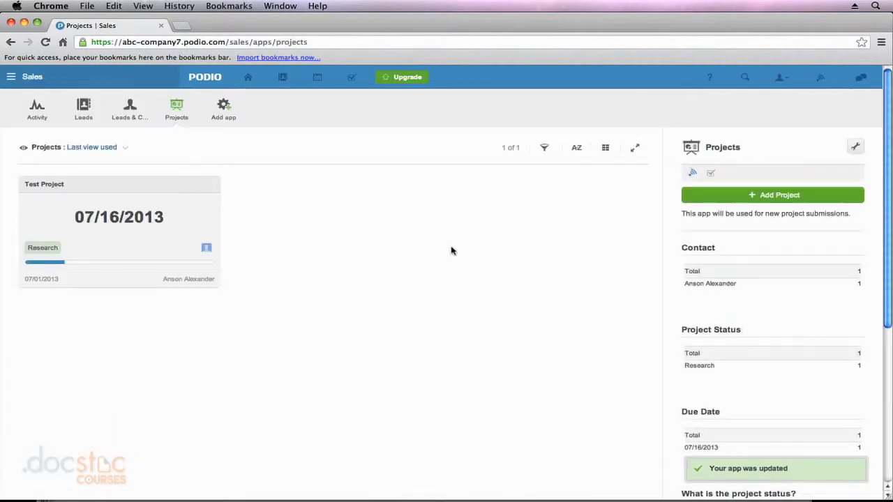
Reopen the Projects webform generator and tick Project Description under Choose app fields
click(854, 148)
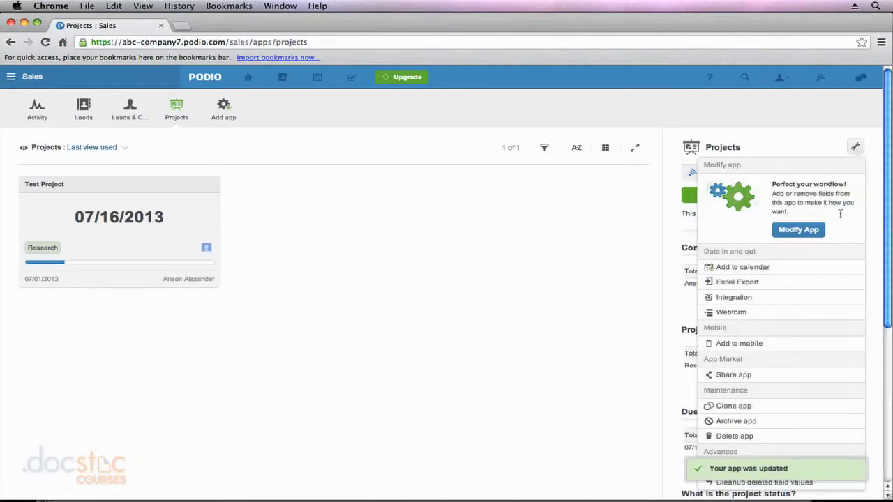
click(726, 315)
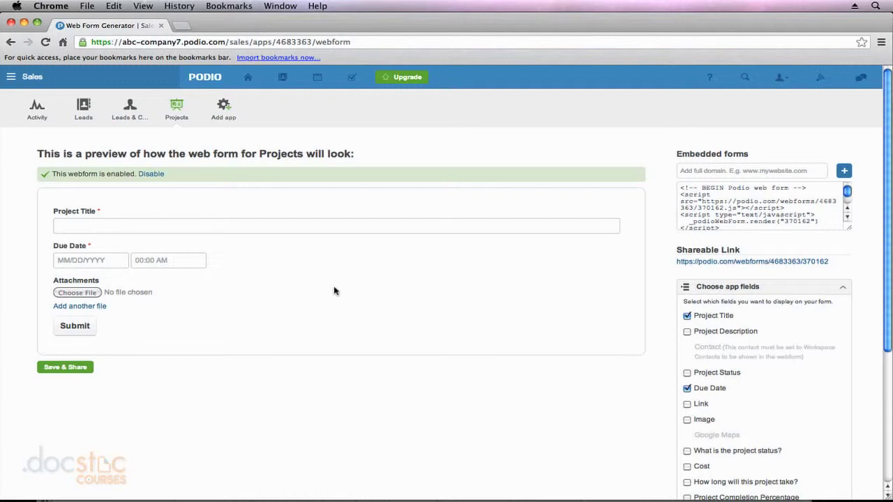
click(688, 335)
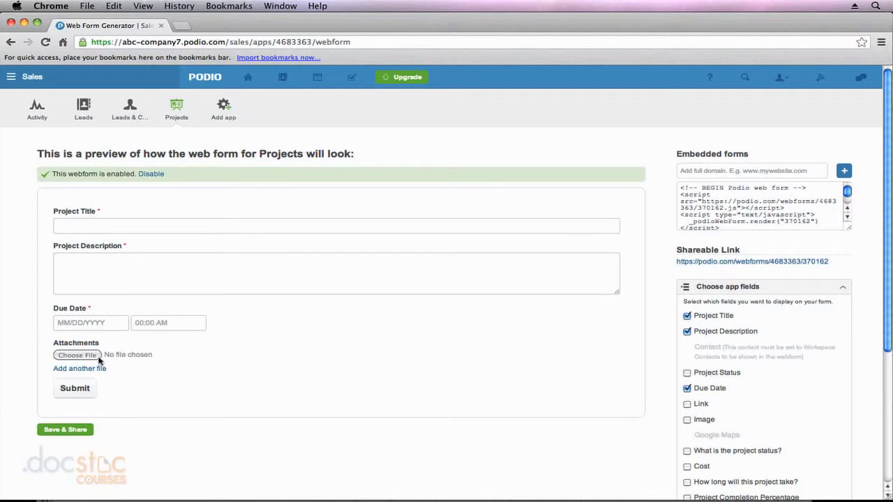
Save and share the webform, select its shareable link, and close the sharing window
click(72, 431)
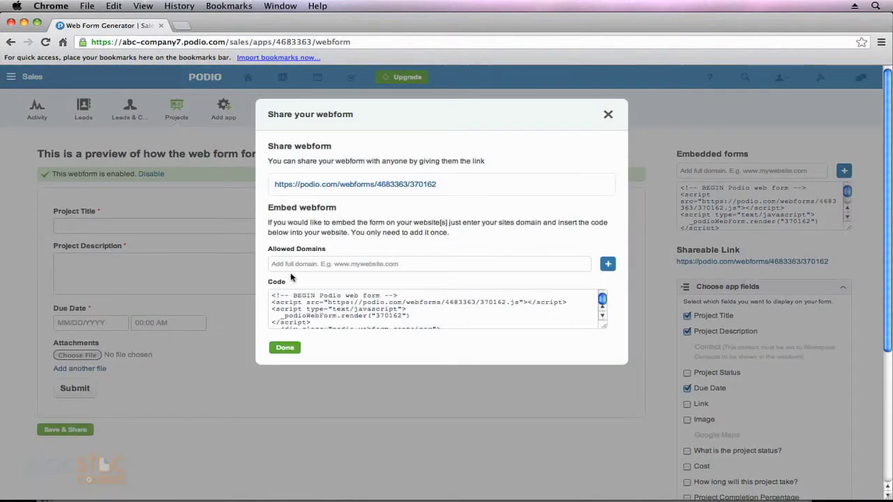
drag(443, 188, 276, 187)
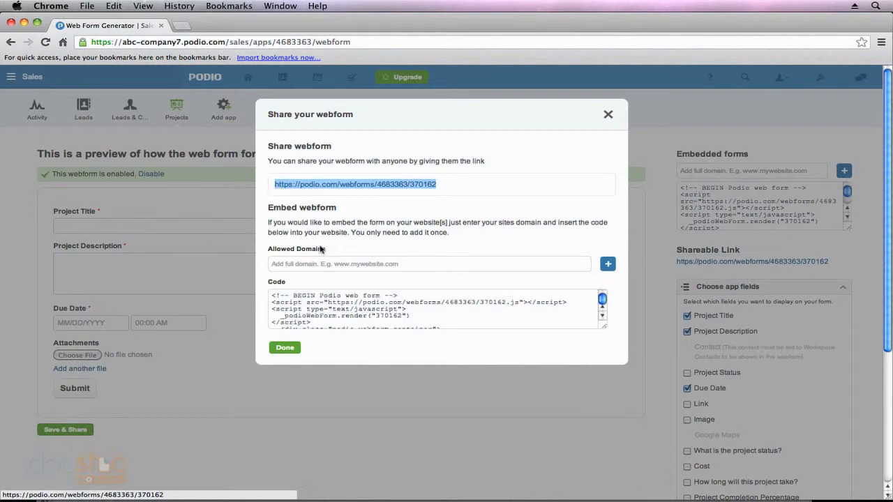
click(285, 348)
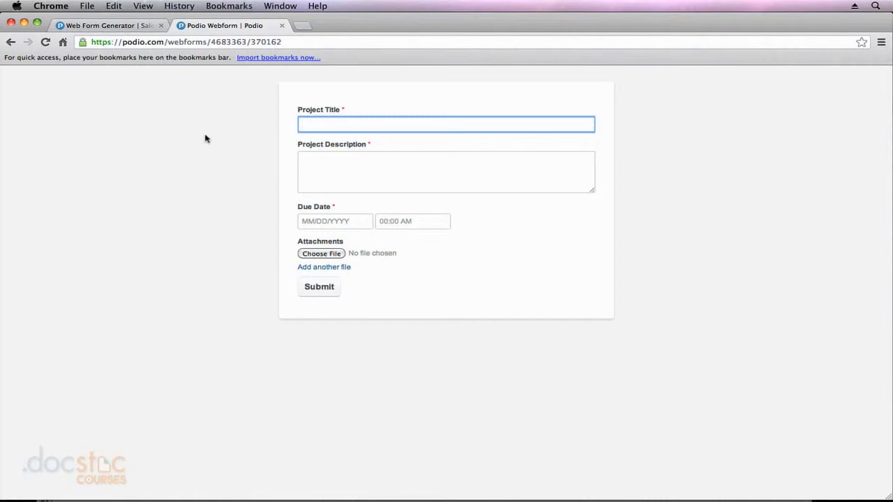
Enter 'ABC Project', a marketing campaign description and due date 07/24/2013 in the form, then submit
text(ABC Project)
click(343, 167)
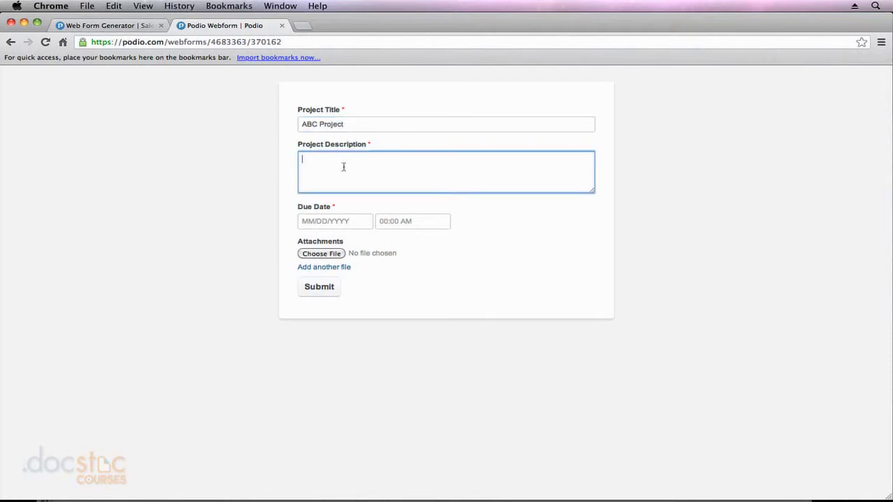
text(This is a marketing campaign for out )
text( compar)
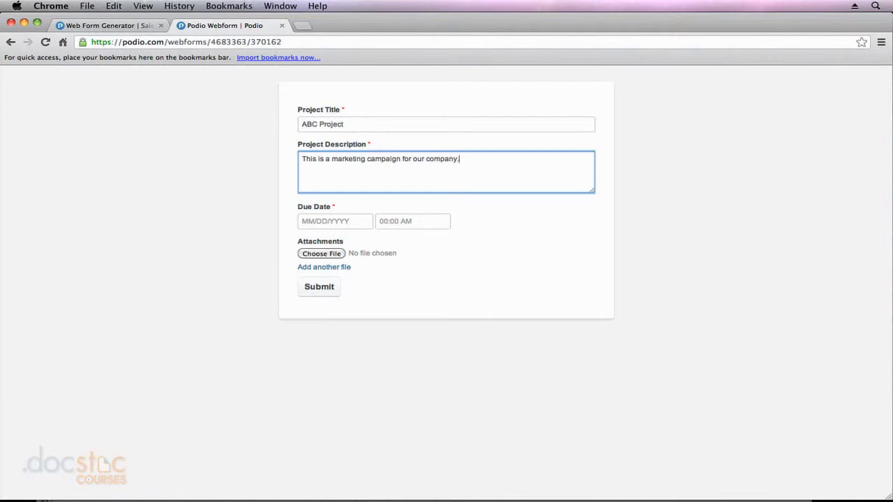
click(347, 222)
click(379, 318)
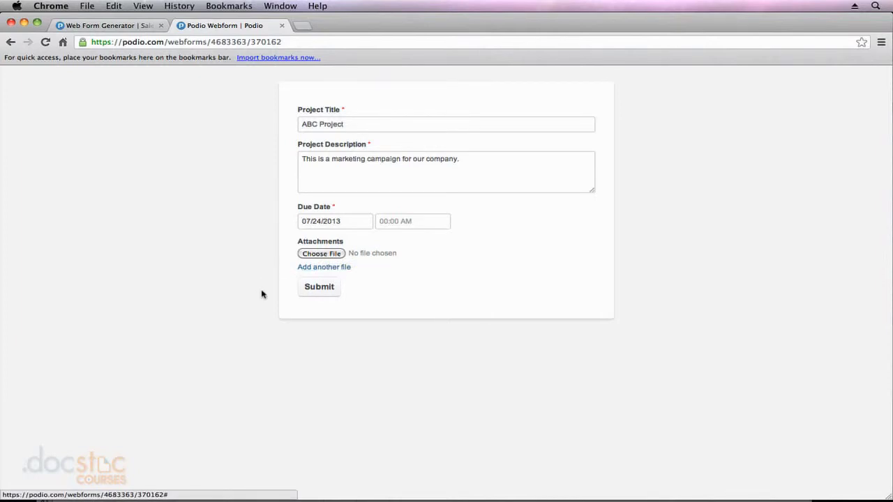
click(320, 288)
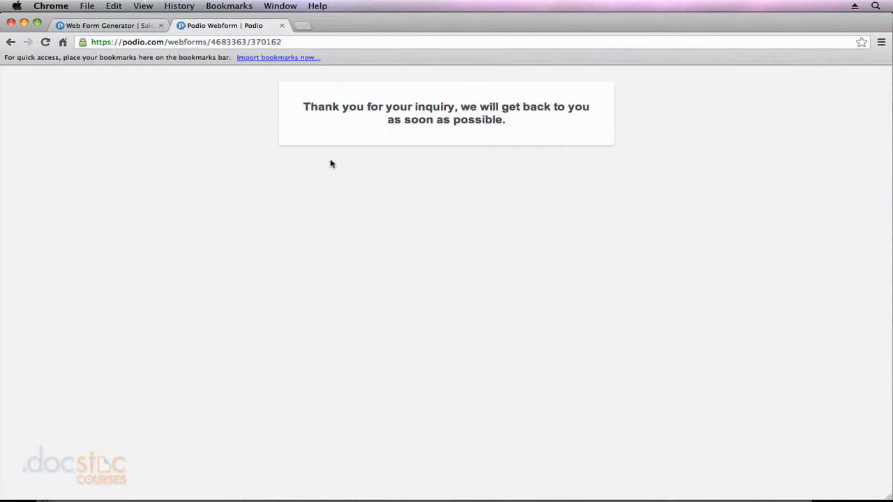
Return to the Projects app and open the webform-submitted ABC Project item
click(115, 25)
click(176, 111)
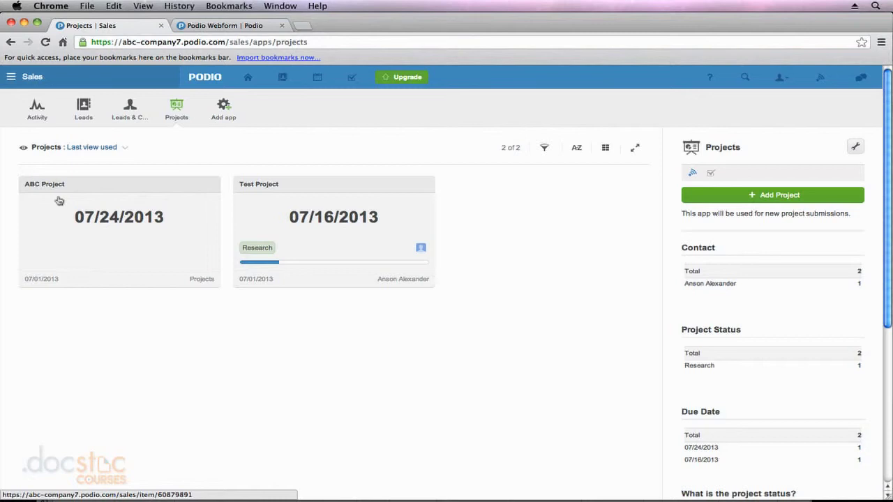
click(55, 217)
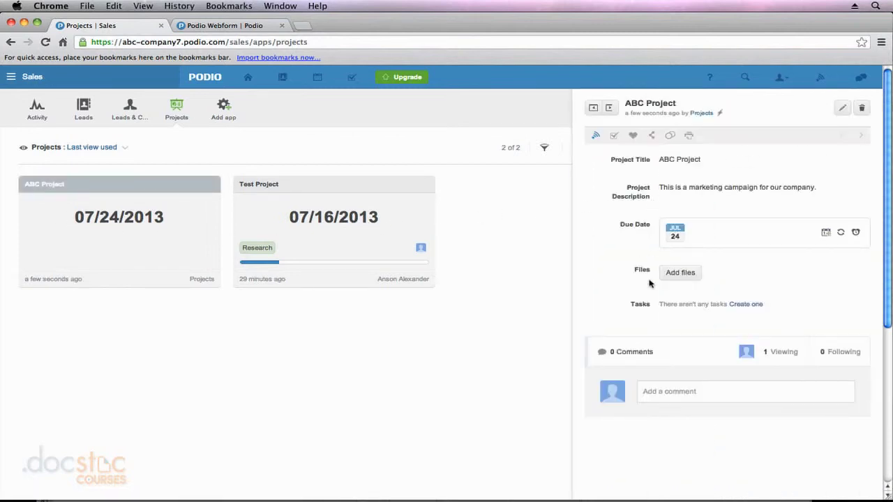
Open ABC Project for editing and review its description, Not Started status and 07/24/2013 due date
click(841, 112)
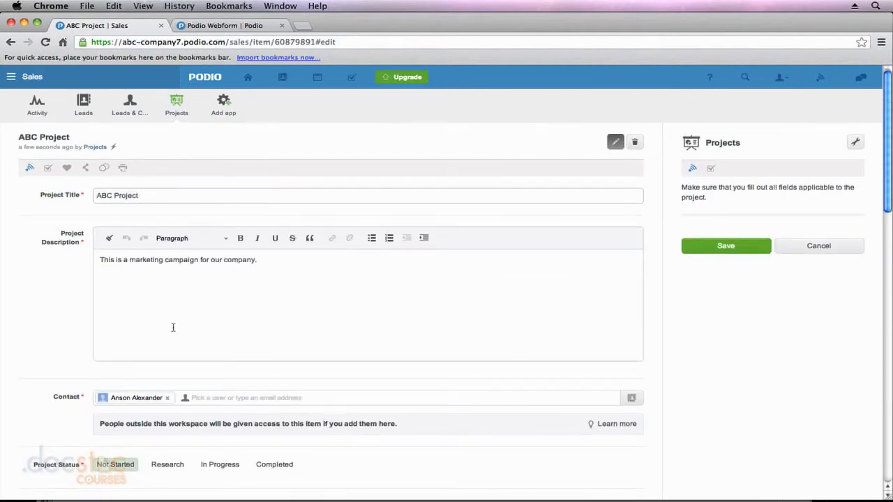
scroll(55, 317, down, 5)
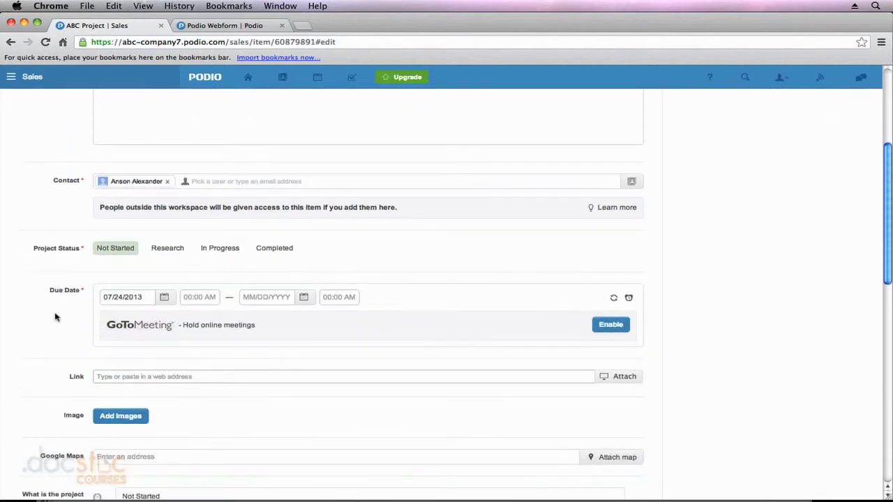
scroll(83, 282, down, 1)
scroll(61, 319, down, 3)
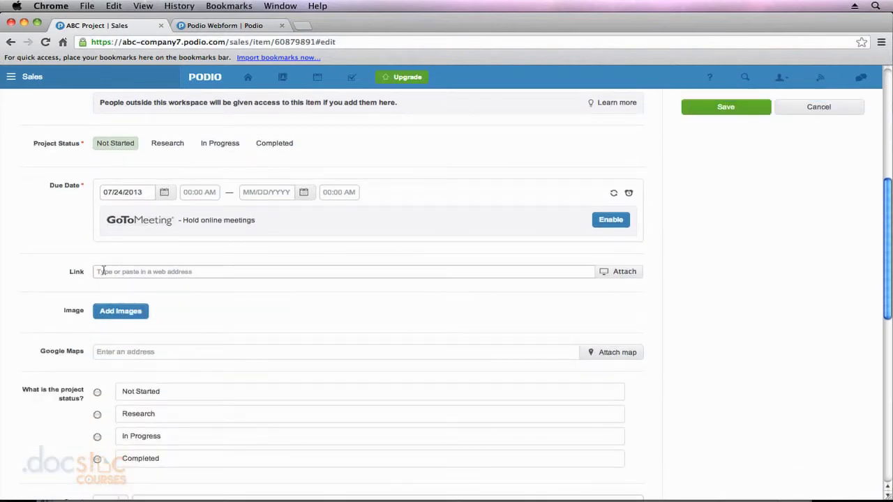
scroll(74, 353, down, 5)
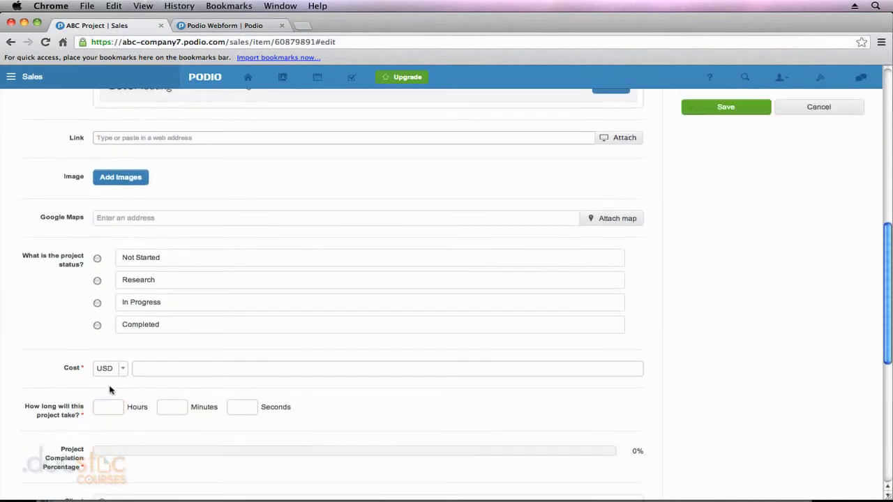
scroll(74, 376, down, 2)
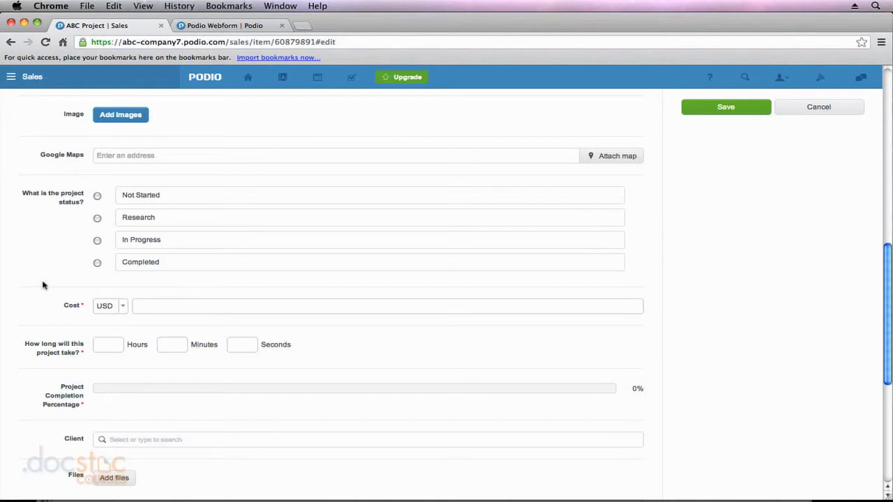
scroll(42, 285, up, 10)
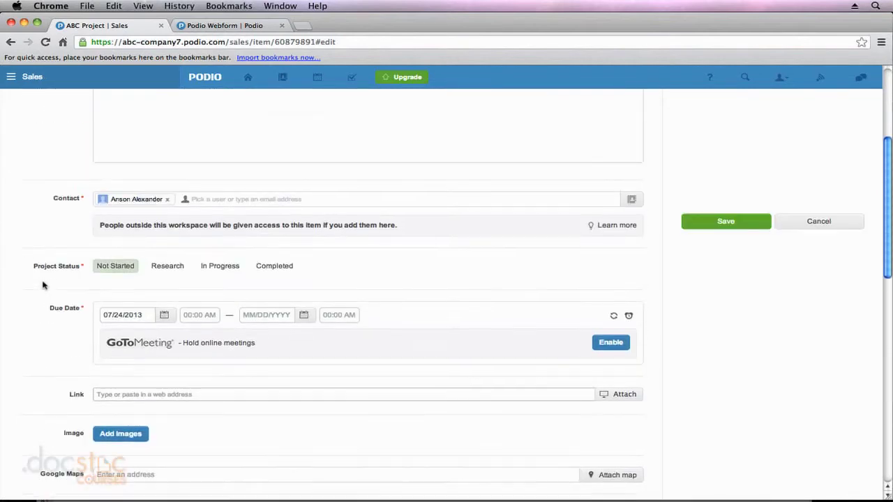
scroll(43, 285, up, 6)
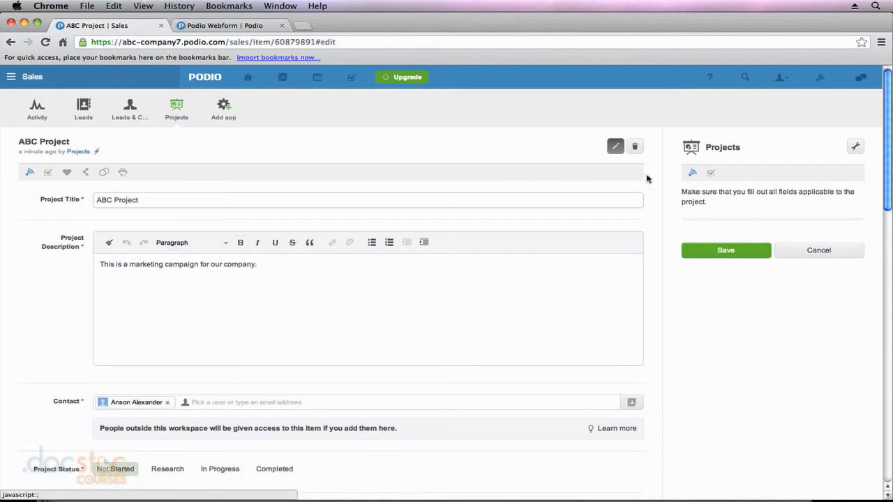
Open the Projects app's web form generator from its settings menu
click(856, 147)
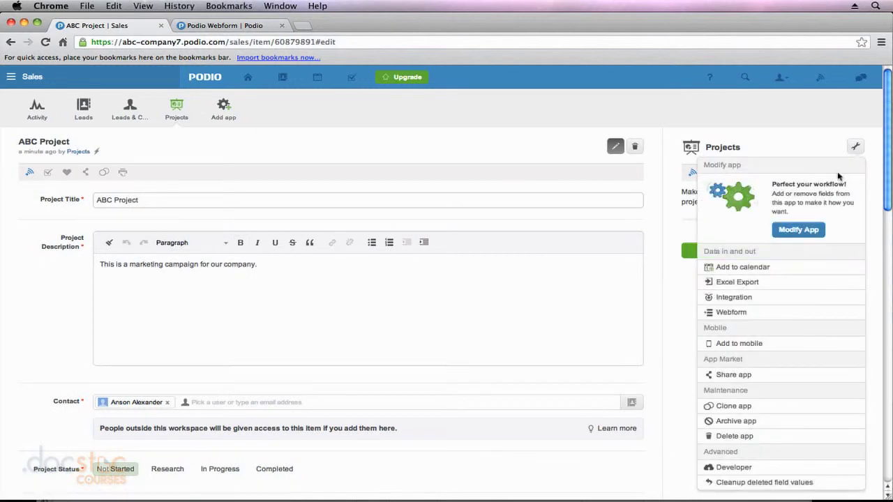
click(728, 312)
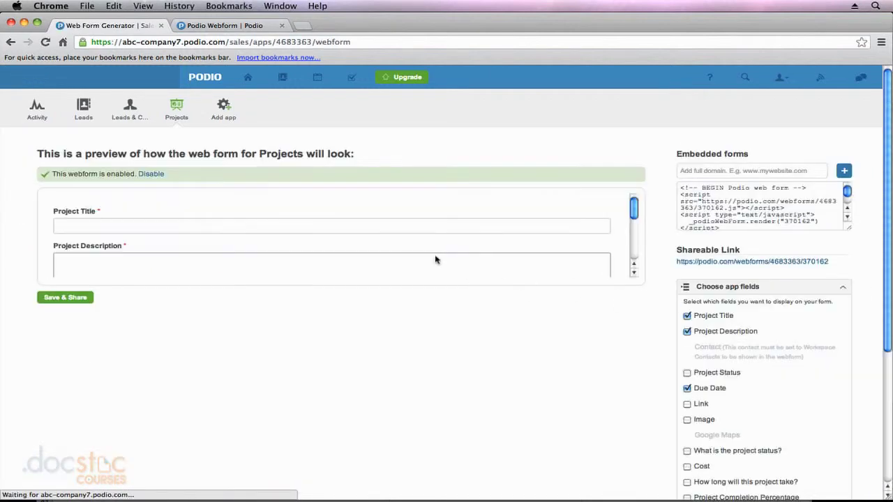
scroll(644, 317, down, 3)
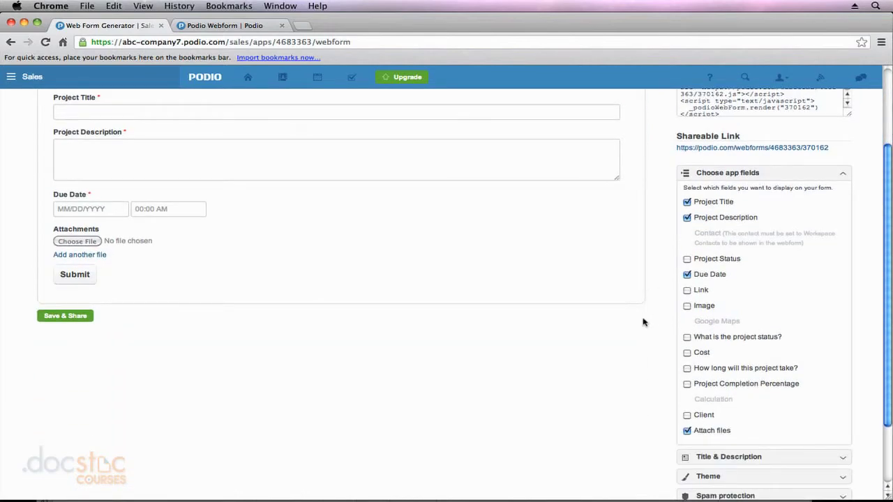
scroll(643, 323, down, 3)
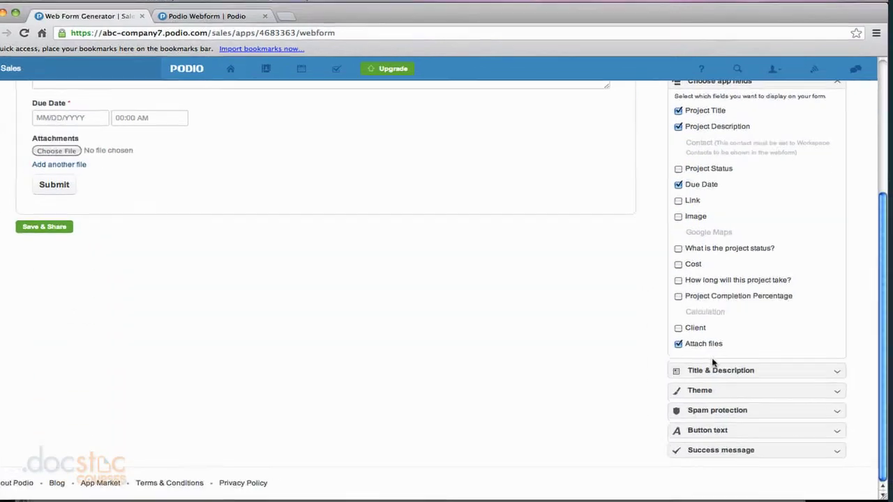
Enter 'New Project Submission' as the web form title under Title & Description
click(832, 370)
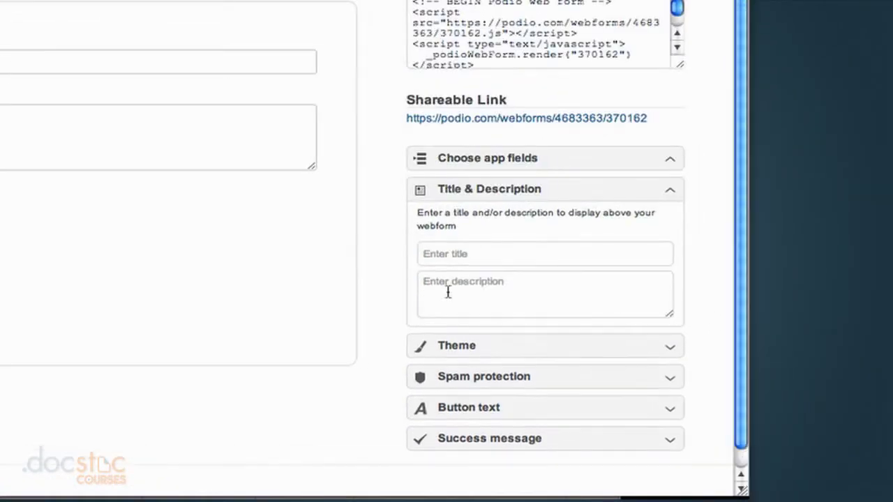
click(477, 253)
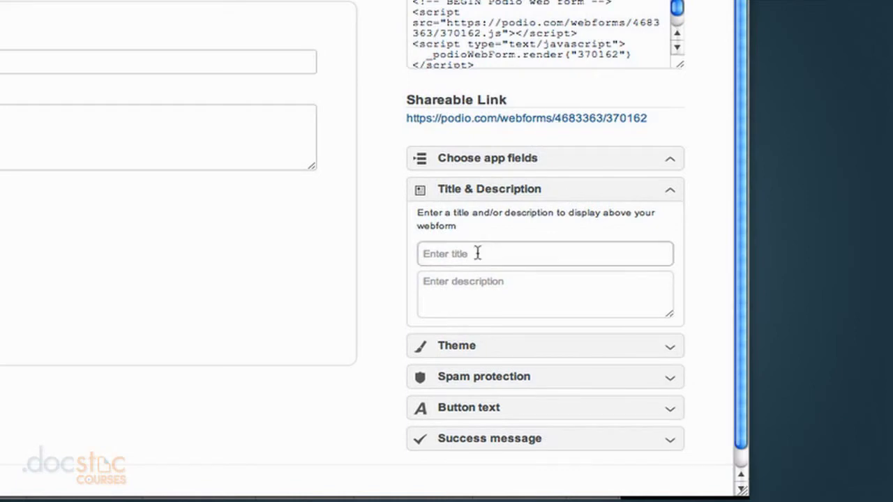
text(New Project Submission)
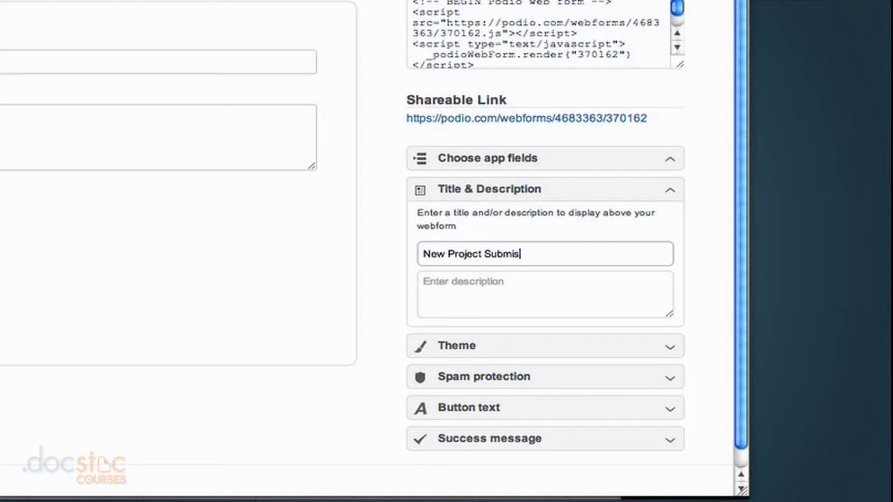
click(481, 288)
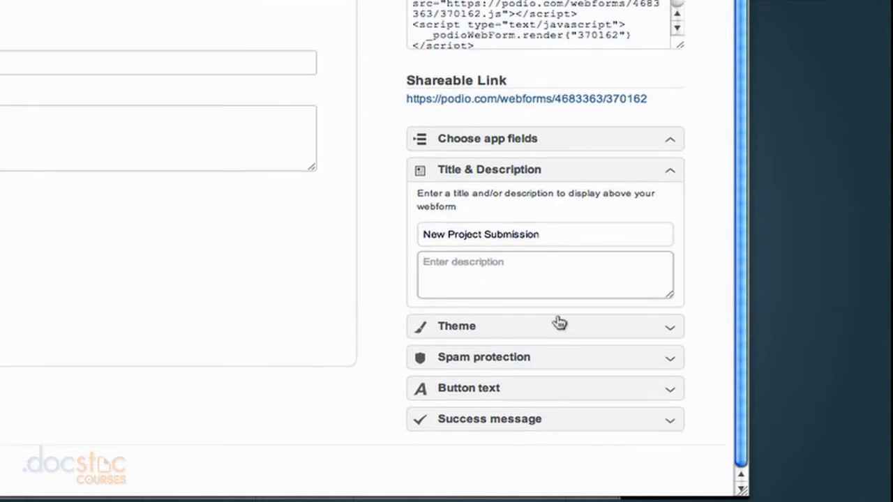
click(668, 333)
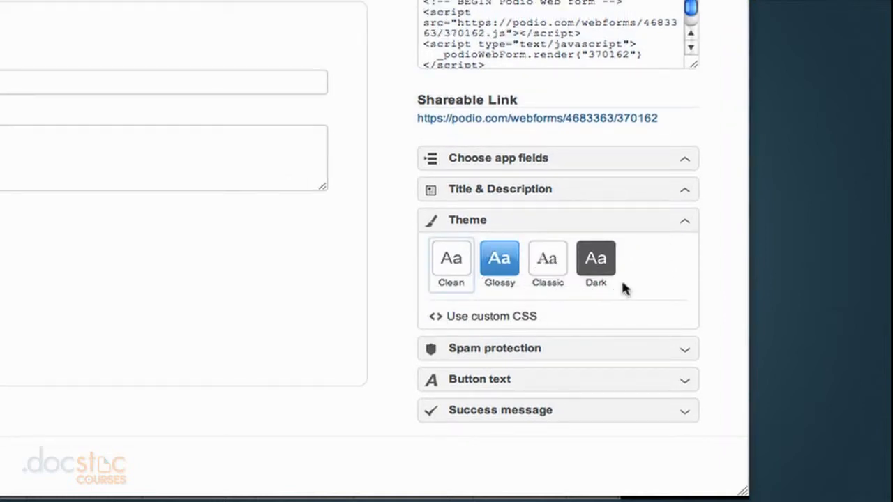
Review the spam protection options, then change the button text from 'Submit' to 'Submit Project'
click(677, 349)
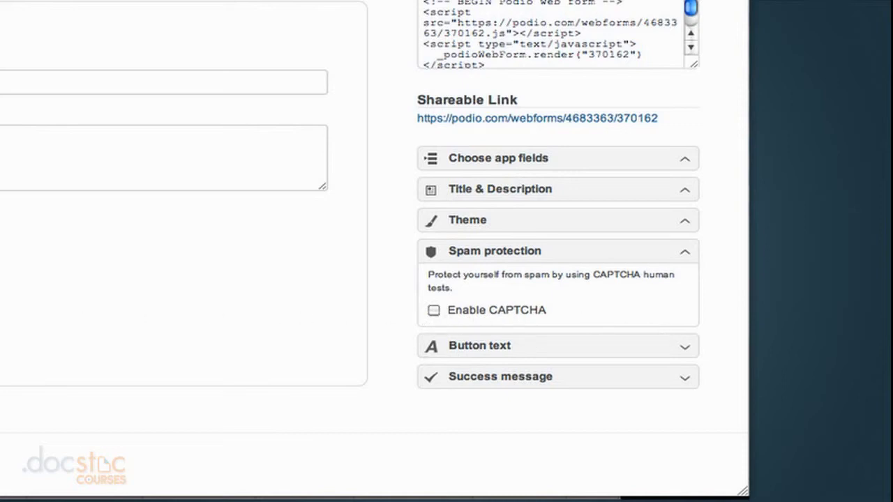
click(685, 346)
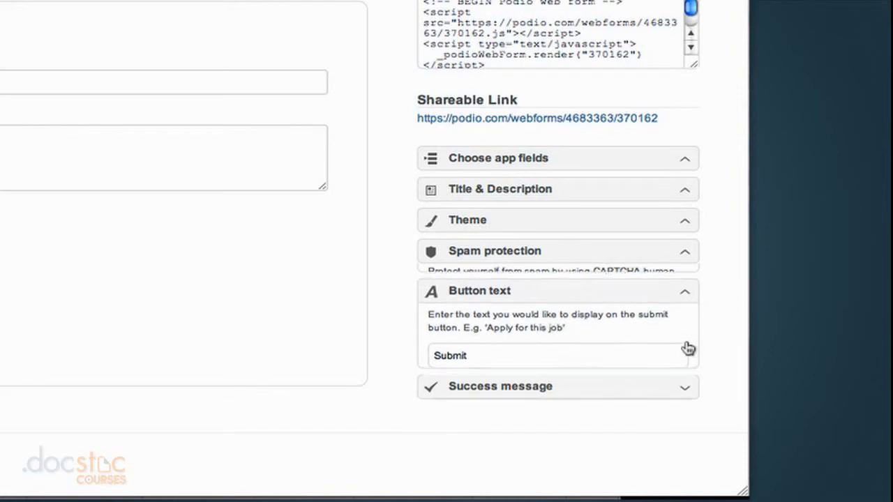
click(469, 352)
double_click(424, 345)
click(498, 346)
text(Prokje)
key(BackSpace)
key(BackSpace)
key(BackSpace)
text(jec)
key(BackSpace)
text(ct)
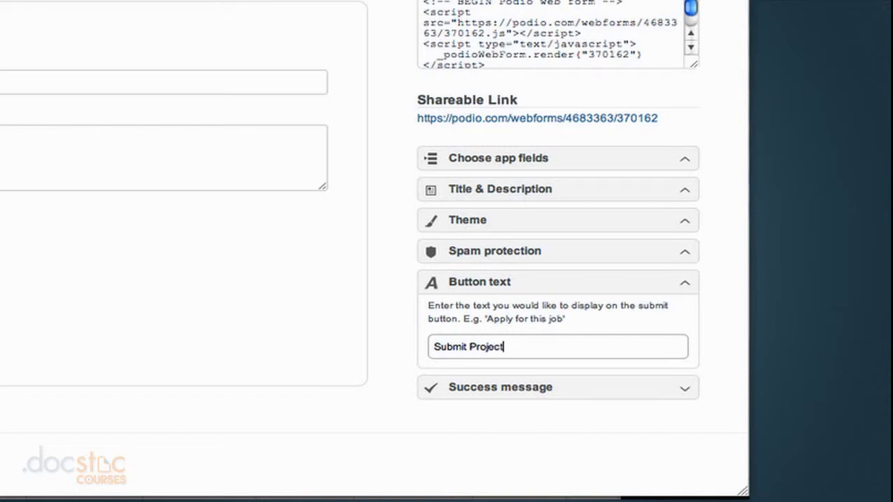
Check the success message, then Save & Share the form for its link and embed code
click(680, 395)
scroll(277, 220, down, 2)
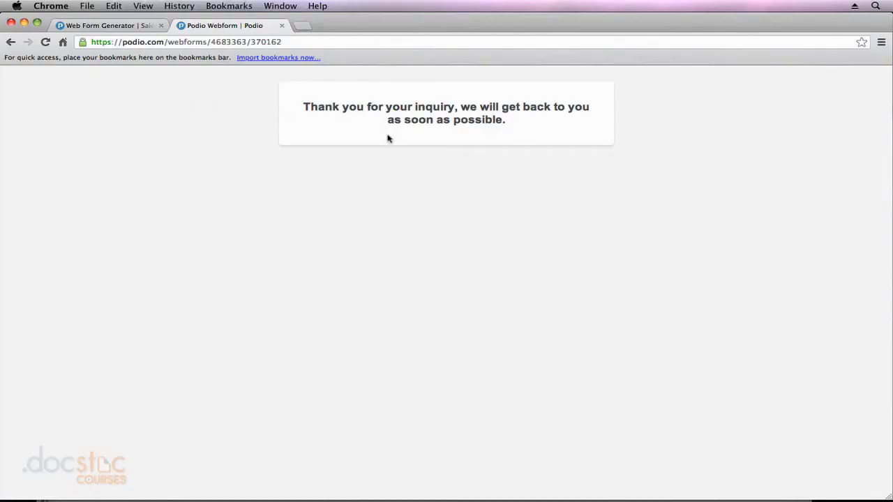
click(144, 28)
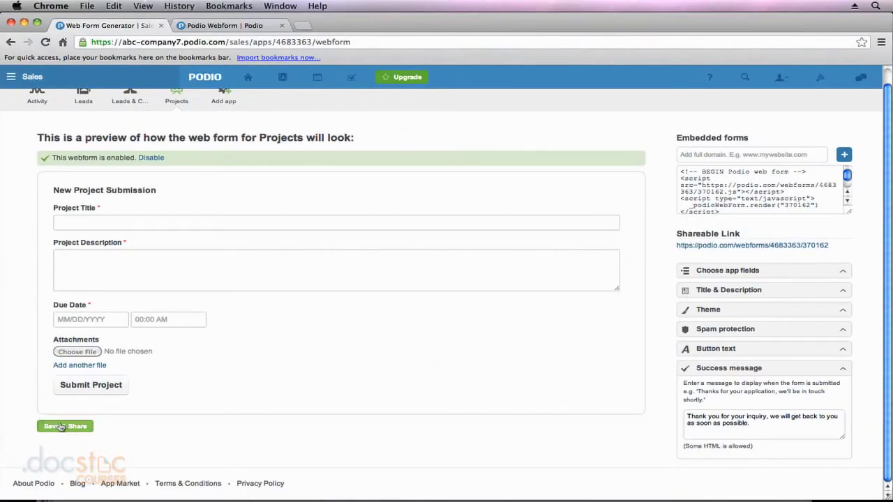
click(40, 425)
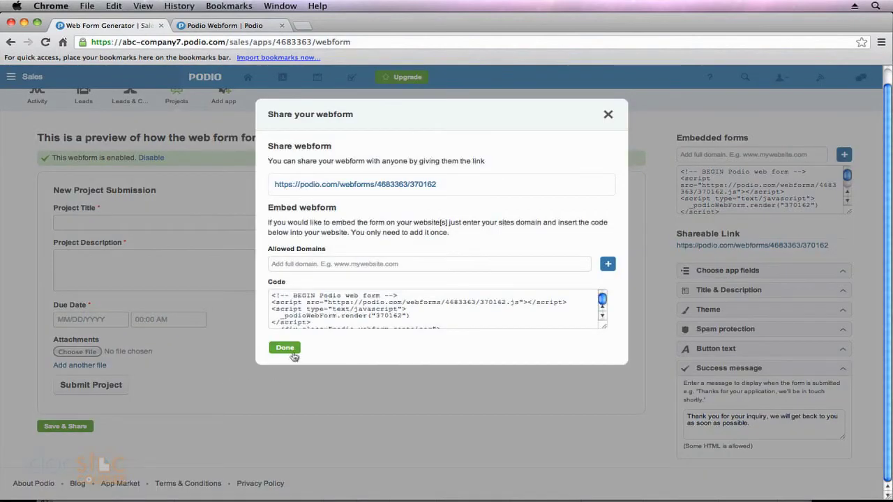